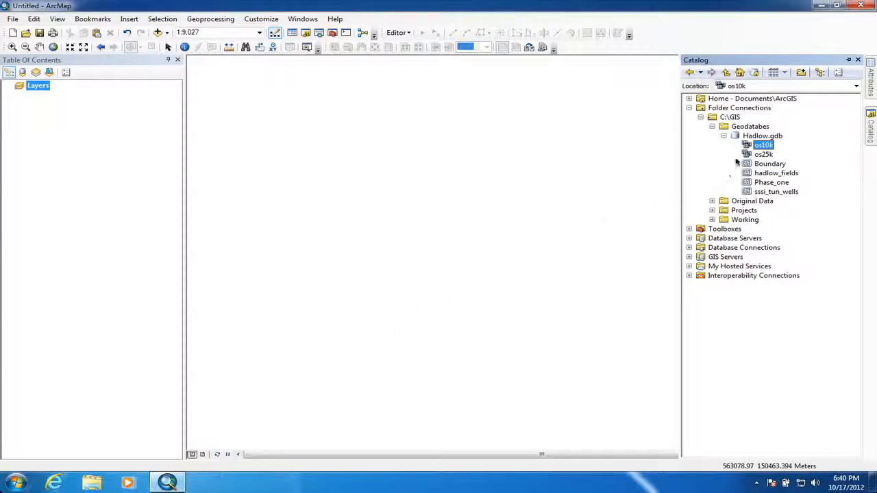
Step: Start a new feature dataset in Hadlow.gdb and name it Hadlow_master_map
left_click(763, 136)
right_click(763, 136)
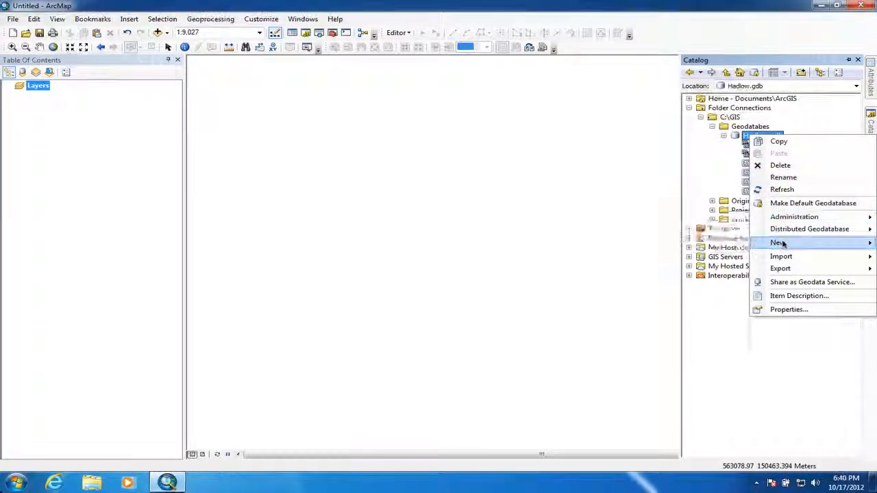
mouse_move(780, 244)
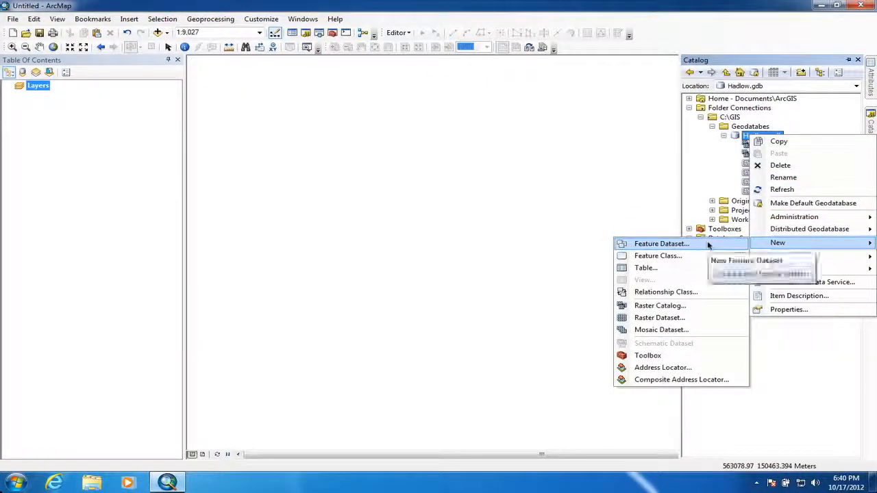
left_click(661, 244)
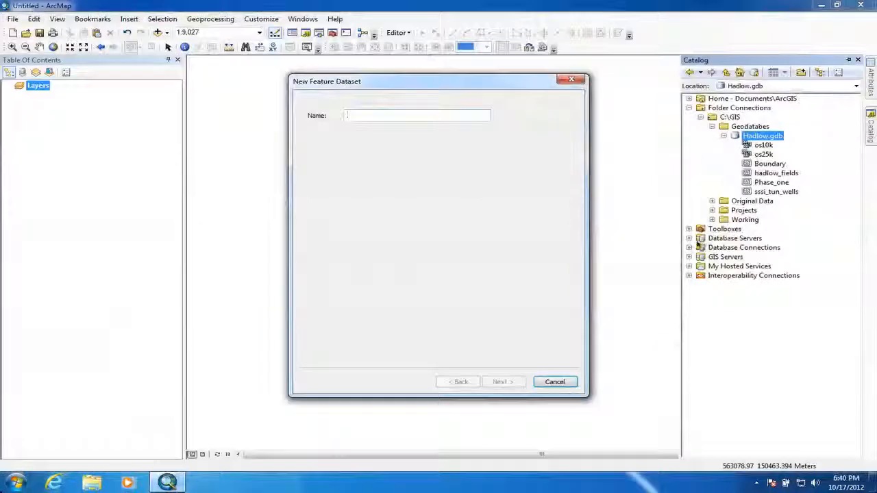
type("Hadlow")
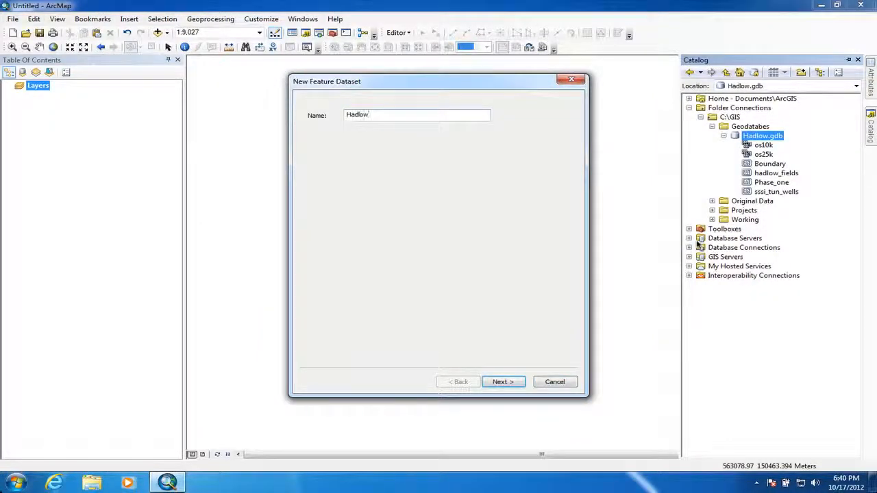
type("_master+map")
key("BackSpace")
key("BackSpace")
key("BackSpace")
key("BackSpace")
type("r_map")
key("Return")
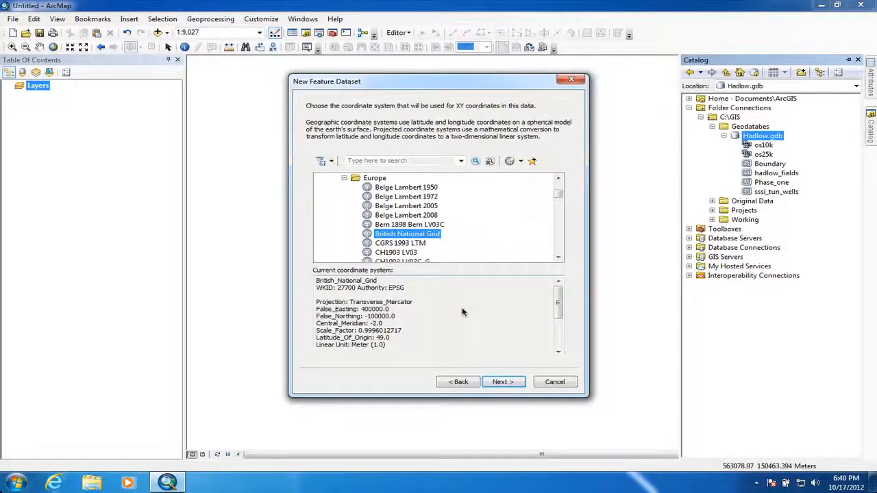
Step: Create the feature dataset with the British National Grid coordinate system, accepting the default tolerances, resolution and domain extent
left_click(504, 383)
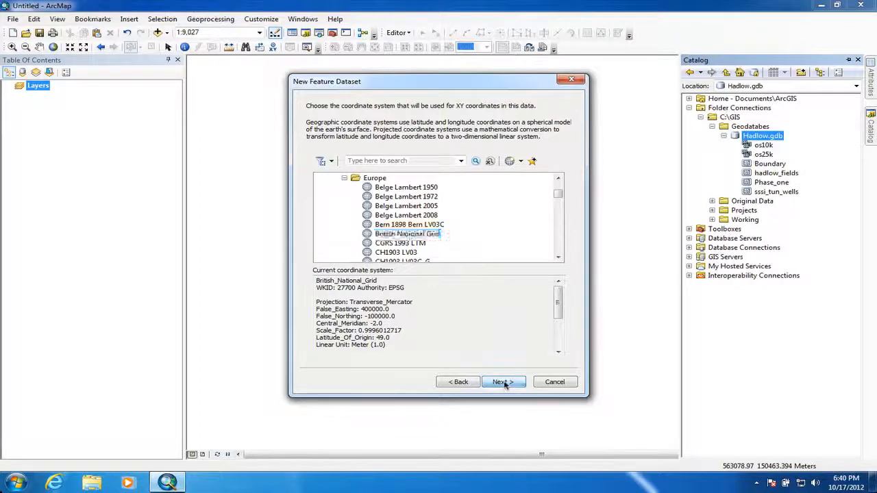
left_click(504, 382)
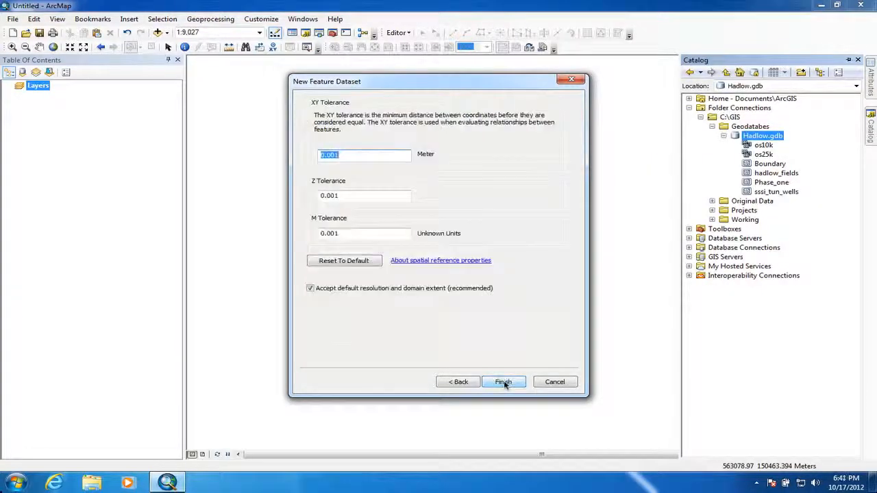
left_click(503, 382)
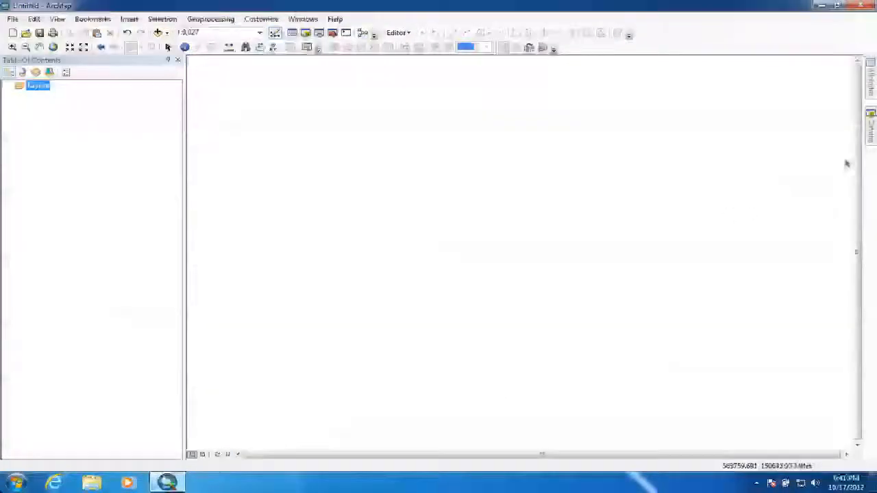
Step: Open the import of multiple feature classes for the Hadlow_master_map dataset
mouse_move(869, 142)
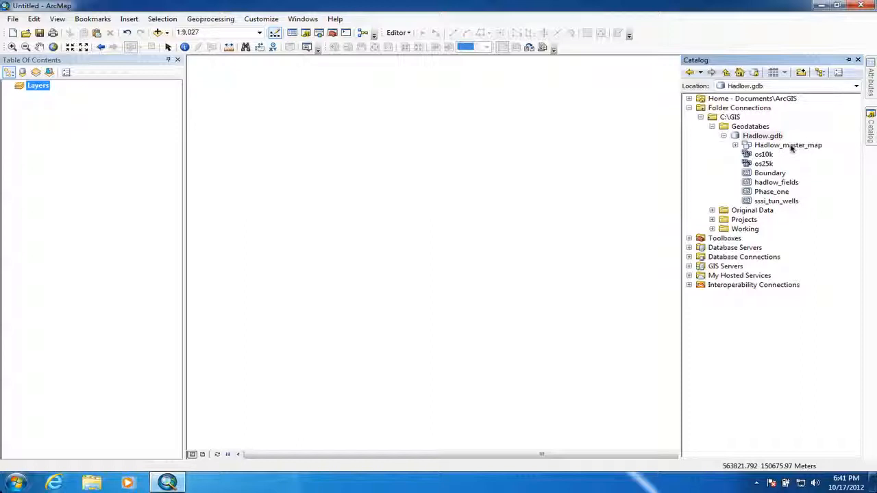
left_click(791, 146)
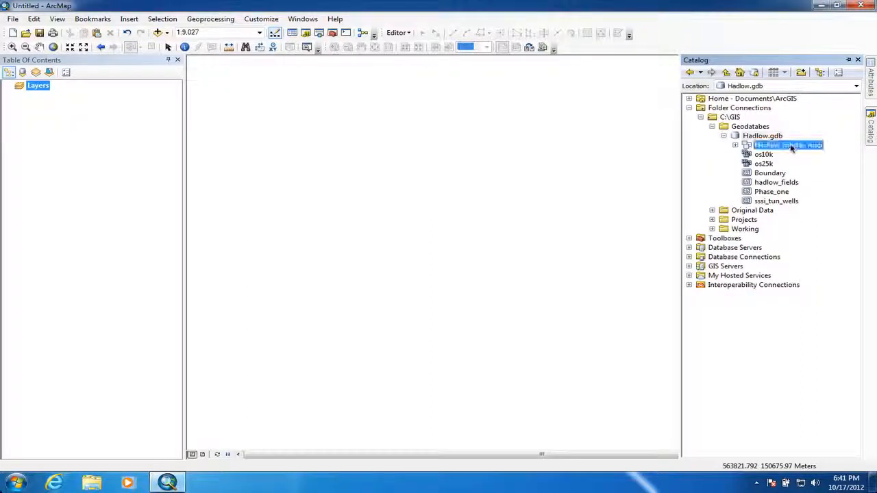
right_click(791, 146)
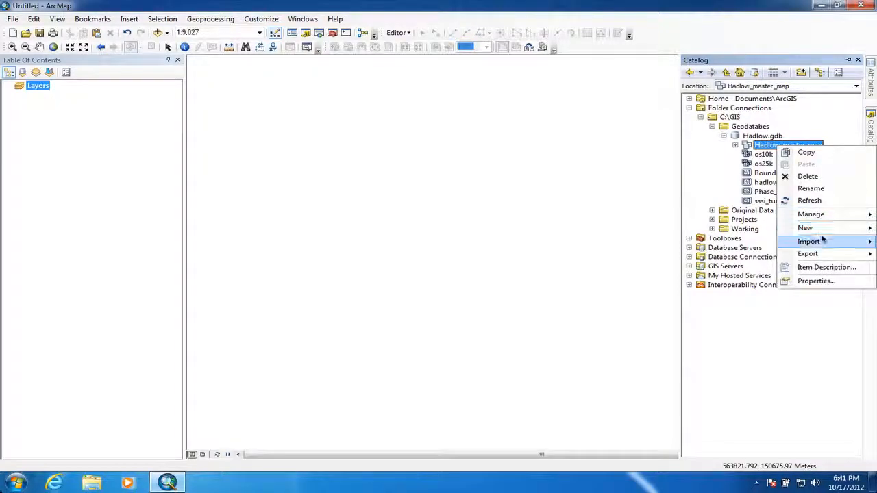
mouse_move(819, 242)
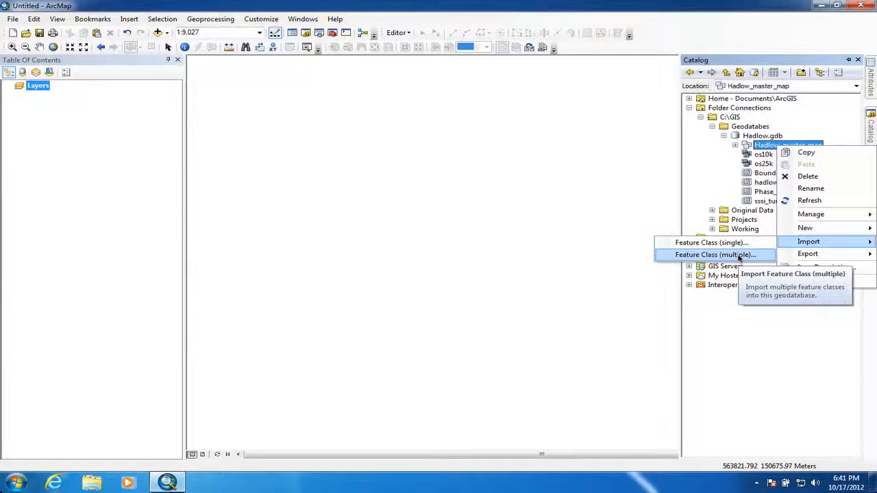
left_click(739, 255)
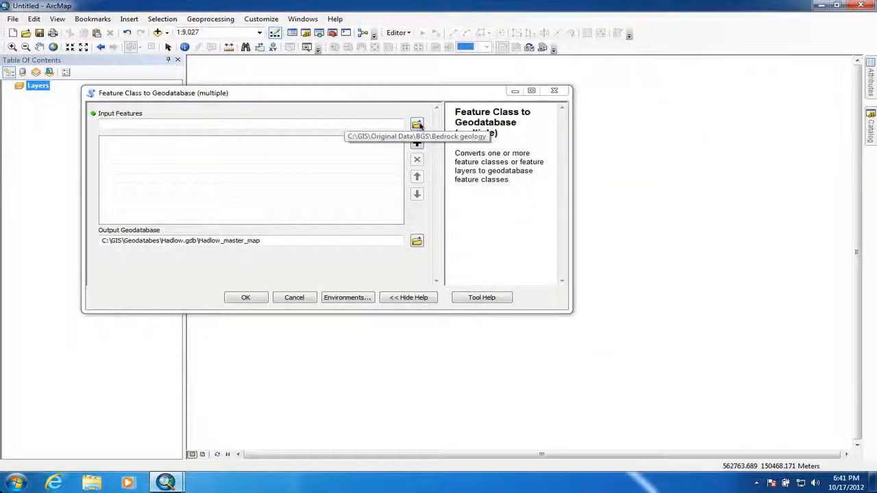
Step: Browse for the input features to the MasterMap folder within Original Data\OS Data
left_click(417, 125)
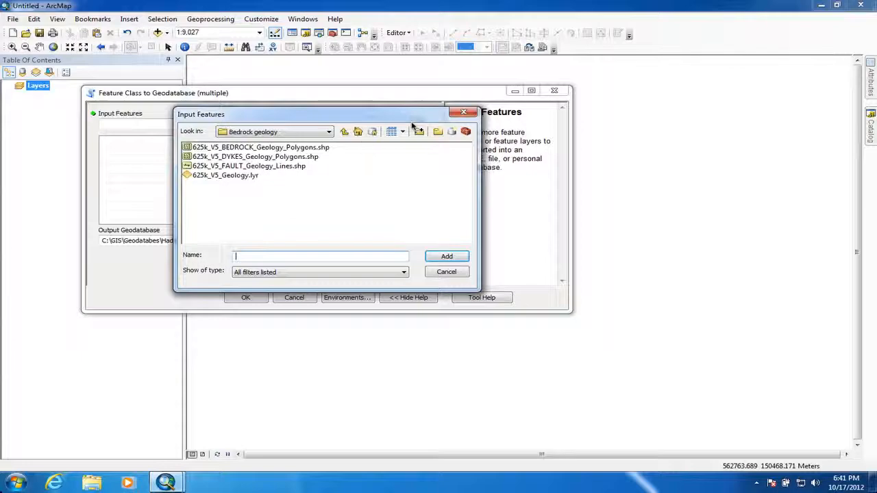
left_click(329, 132)
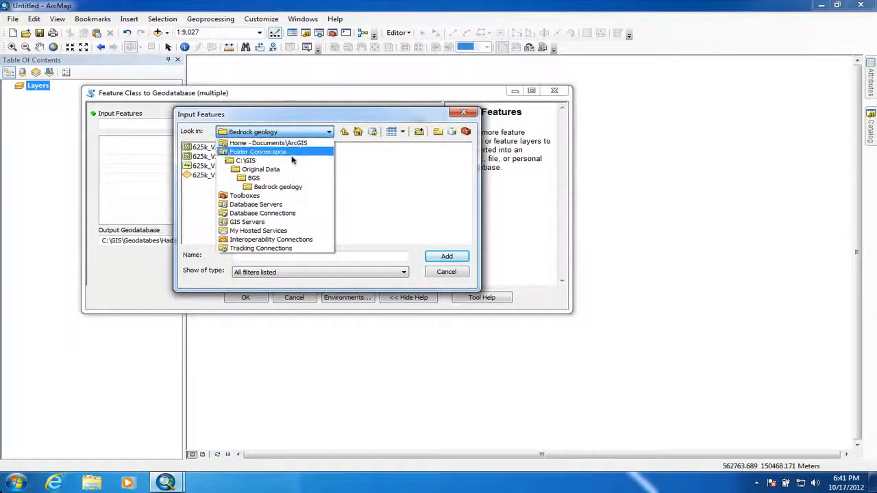
left_click(285, 169)
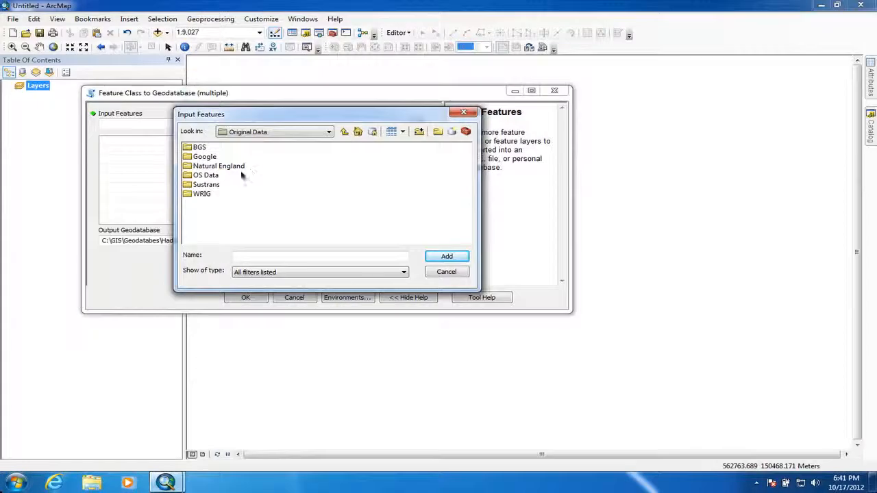
double_click(208, 176)
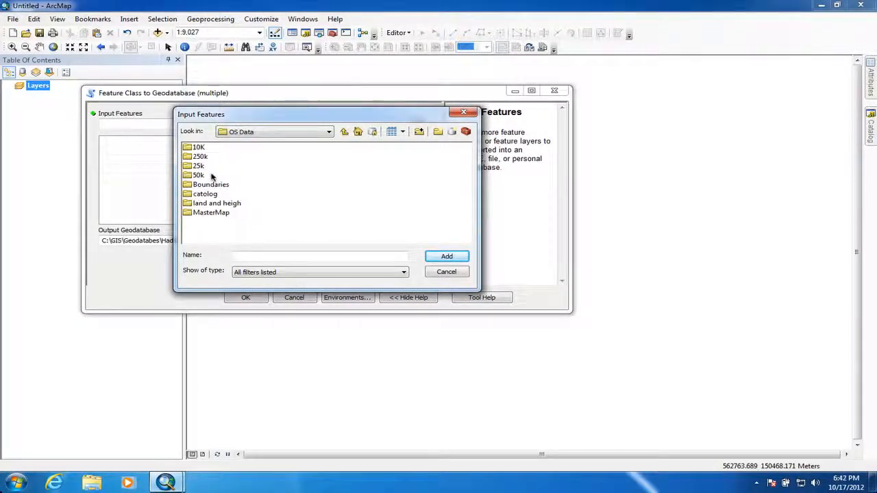
double_click(213, 213)
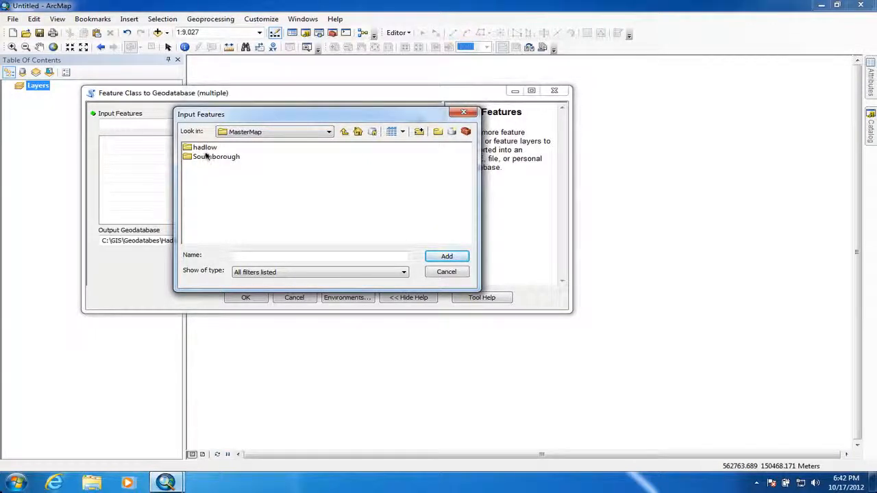
double_click(205, 148)
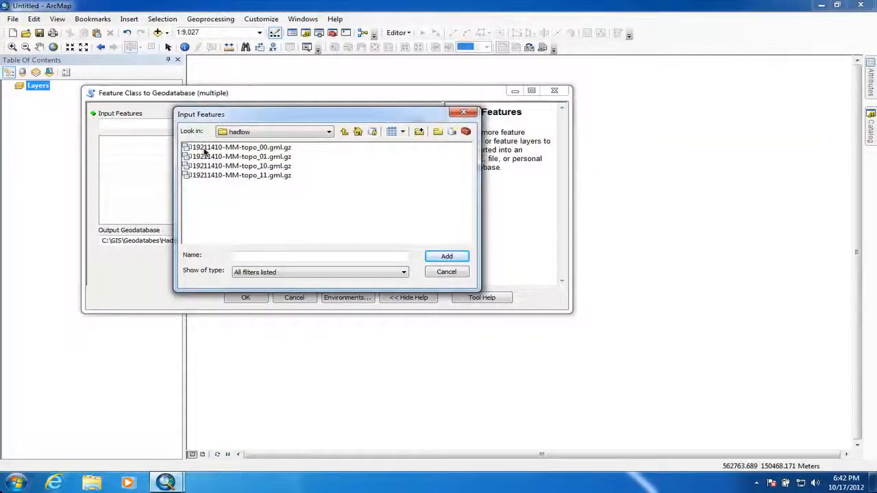
left_click(343, 133)
left_click(343, 132)
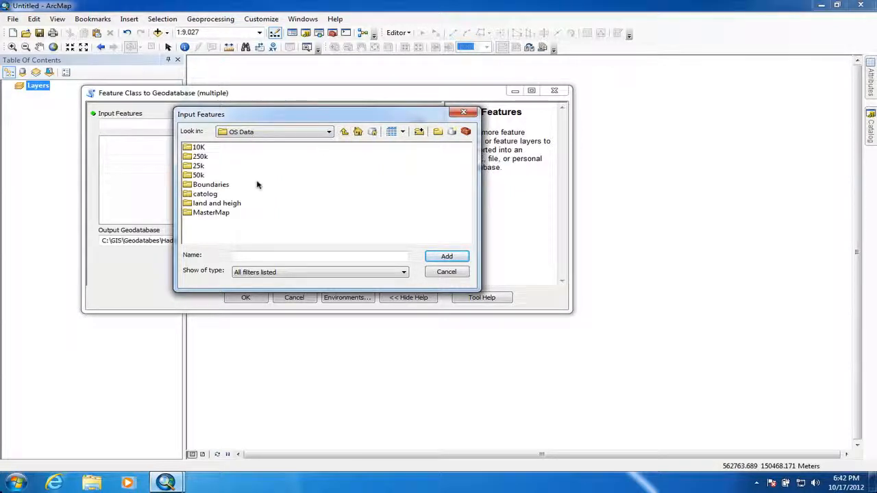
double_click(211, 212)
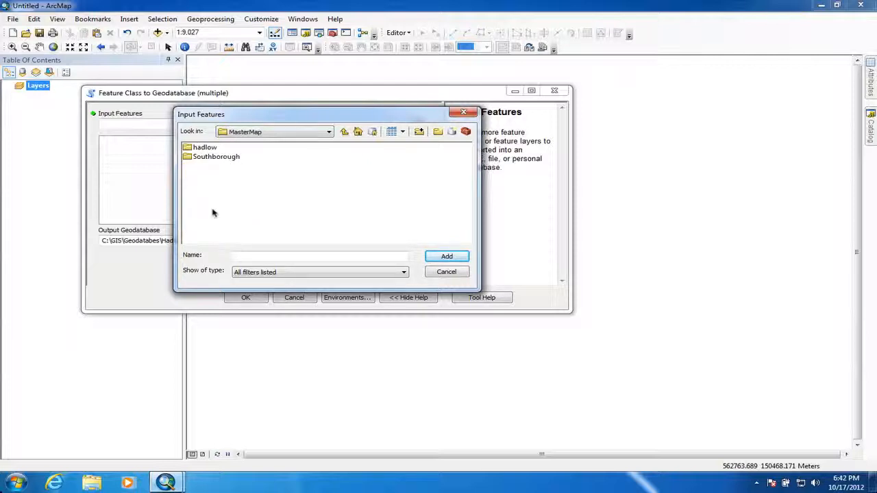
Step: Add all shapefiles from the Southborough folder, Area_Mosaic_polyline.shp through Topo_Point_polyline.shp, as input features and run the import
left_click(228, 162)
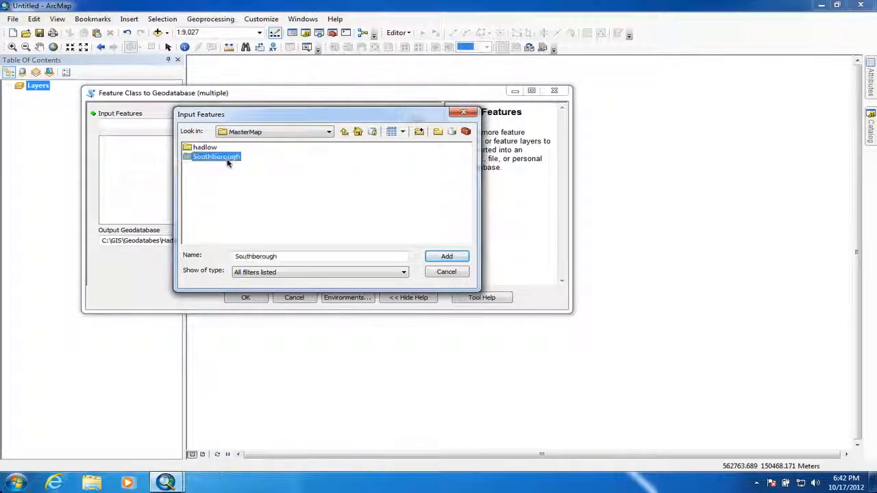
double_click(228, 162)
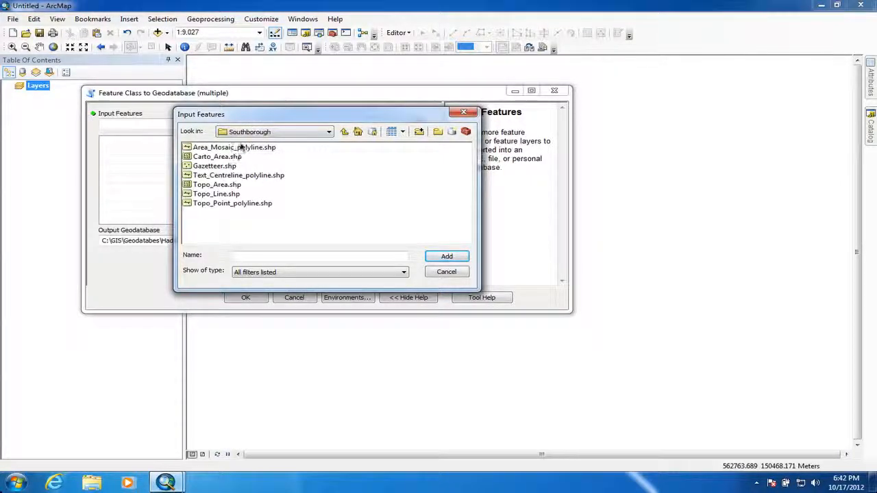
left_click(239, 148)
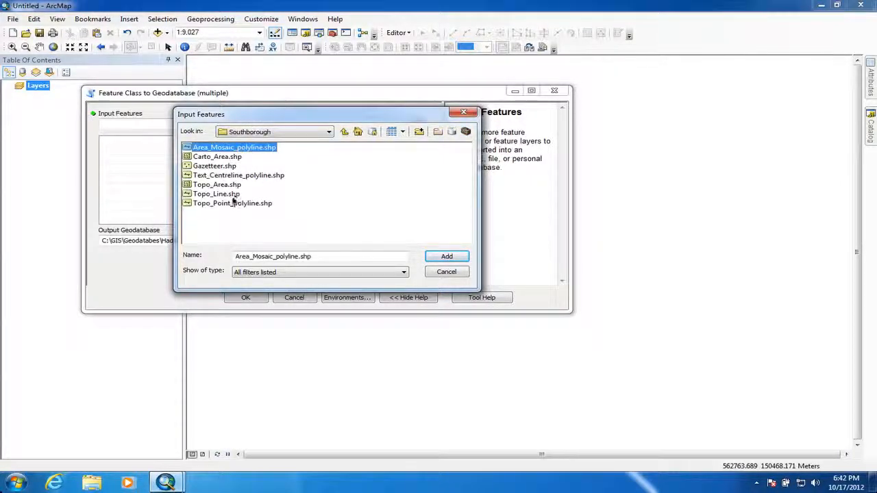
left_click(231, 195, "shift")
left_click(241, 205, "shift")
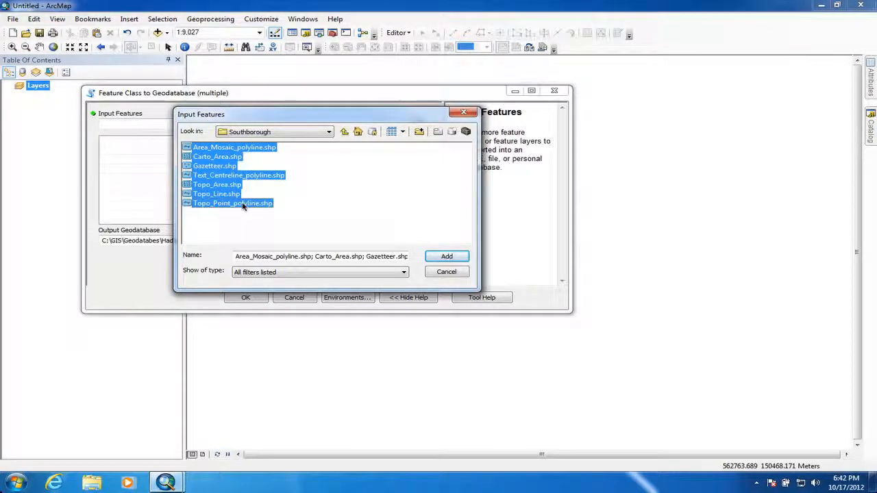
left_click(445, 257)
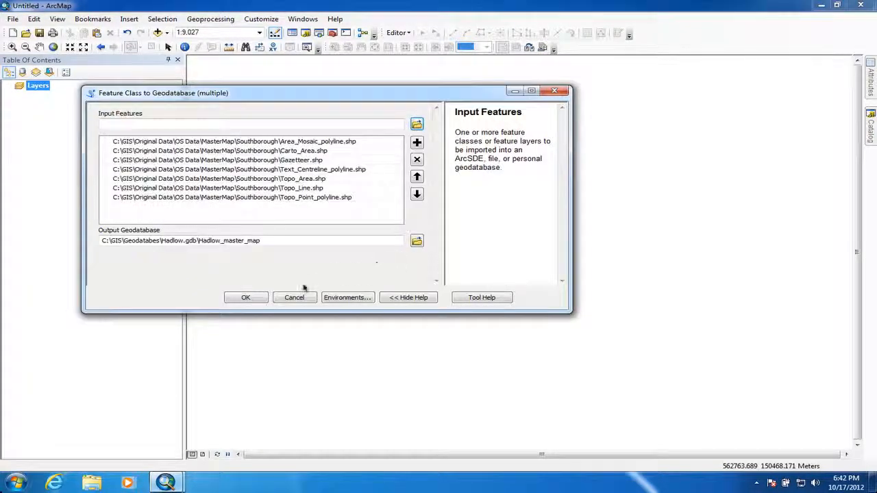
left_click(246, 297)
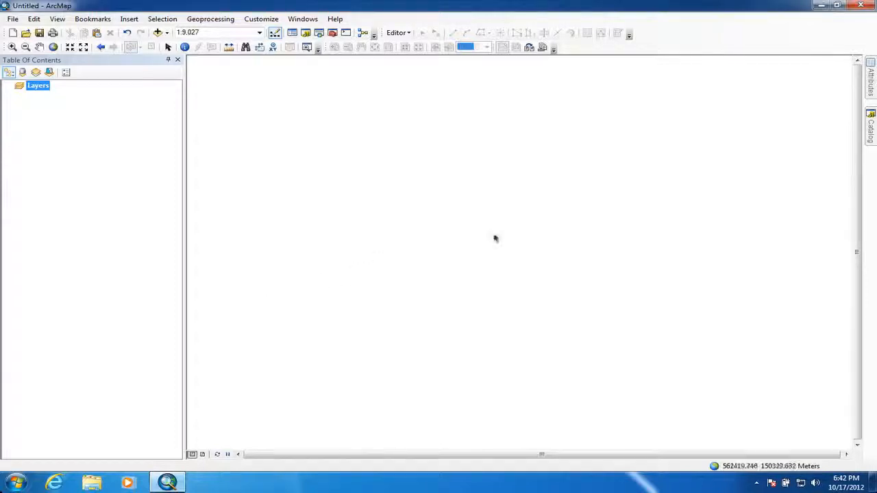
Step: Expand the Hadlow_master_map dataset in the catalog to check its imported feature classes
left_click(872, 133)
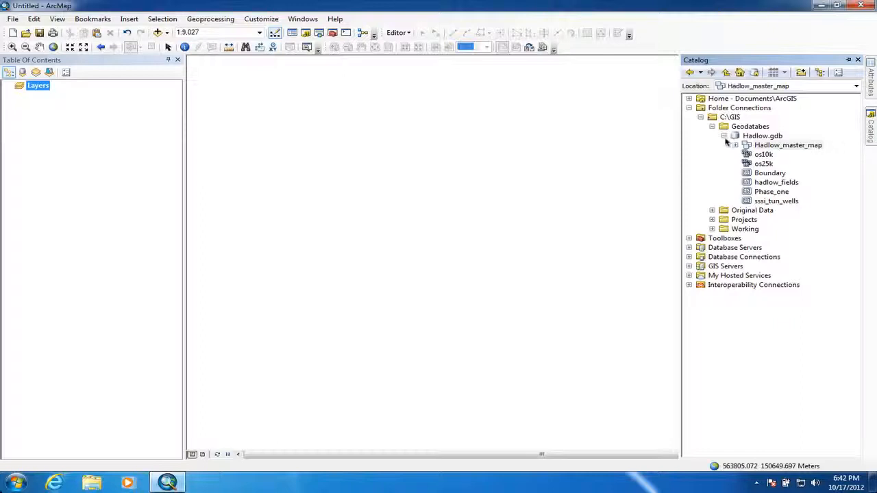
left_click(736, 145)
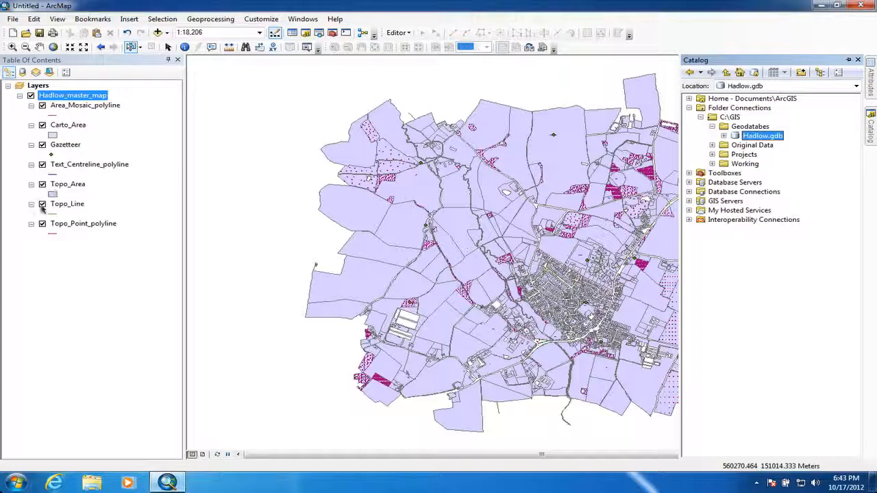
Step: Hide every layer of the Hadlow_master_map group except Topo_Area, toggling Topo_Area off and back on
left_click(42, 164)
left_click(43, 145)
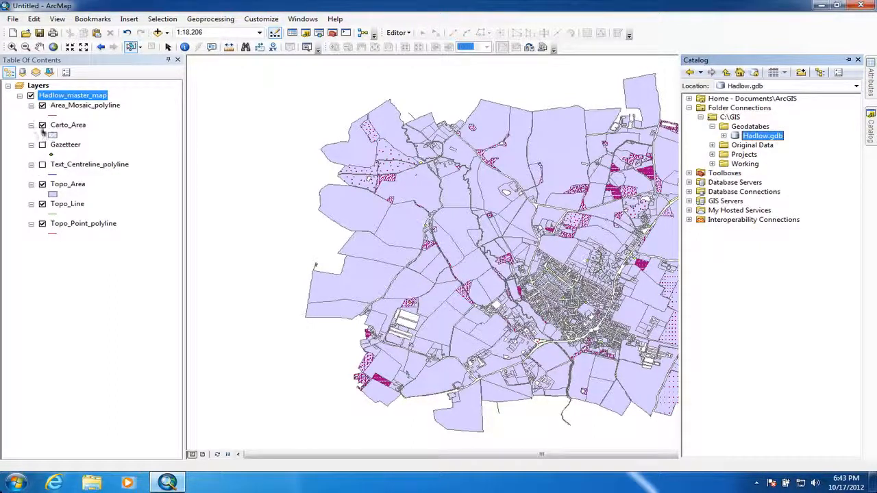
left_click(43, 124)
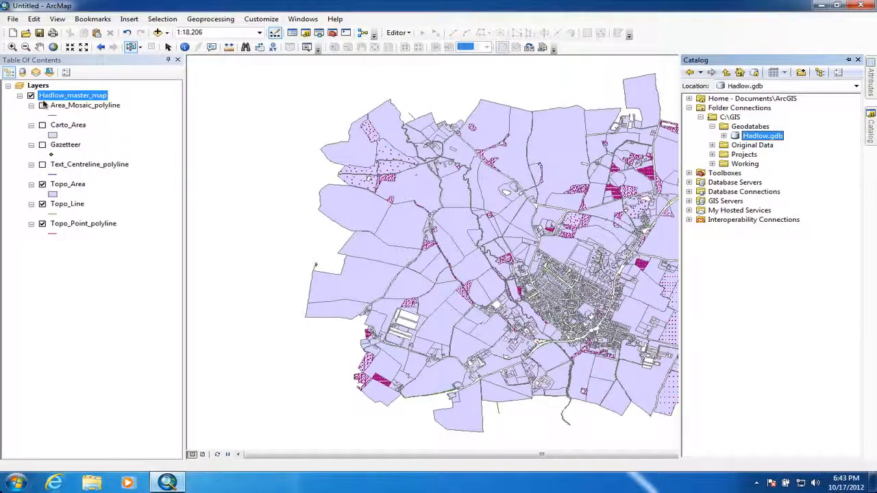
left_click(43, 105)
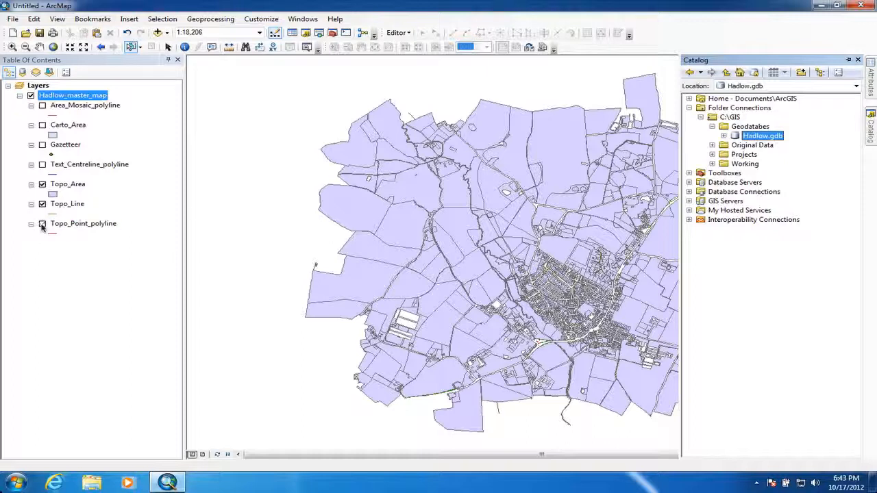
left_click(42, 224)
left_click(43, 204)
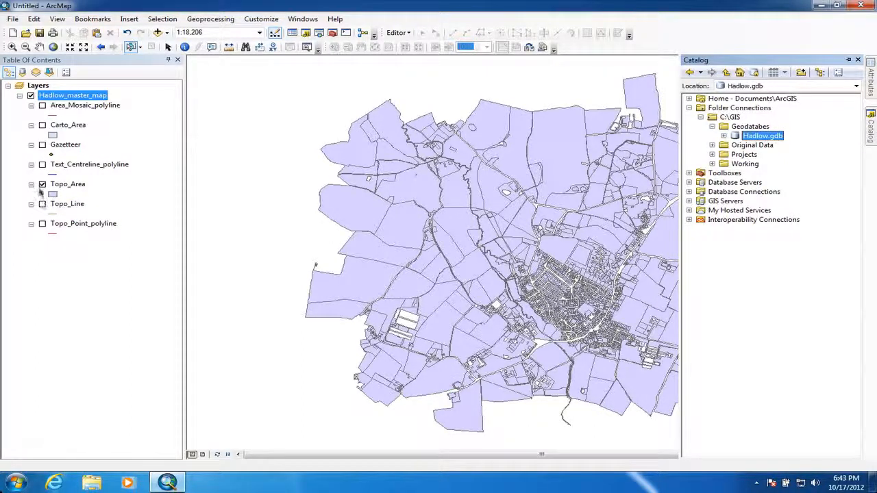
left_click(42, 184)
left_click(42, 184)
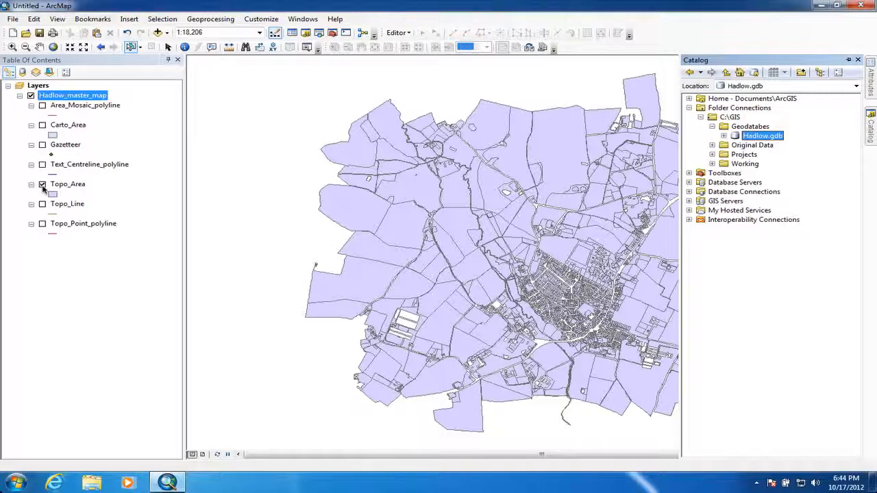
Step: List the layers by selection and make Topo_Area not selectable, then selectable again
left_click(130, 48)
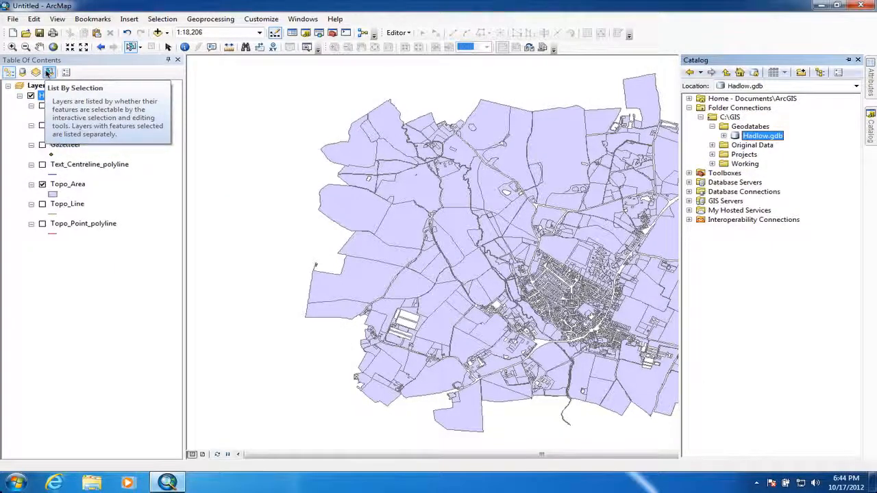
left_click(48, 73)
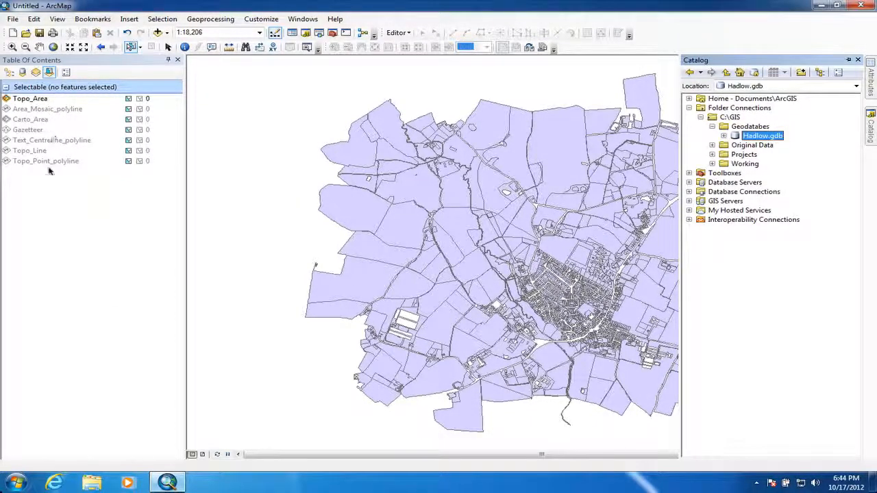
left_click(127, 100)
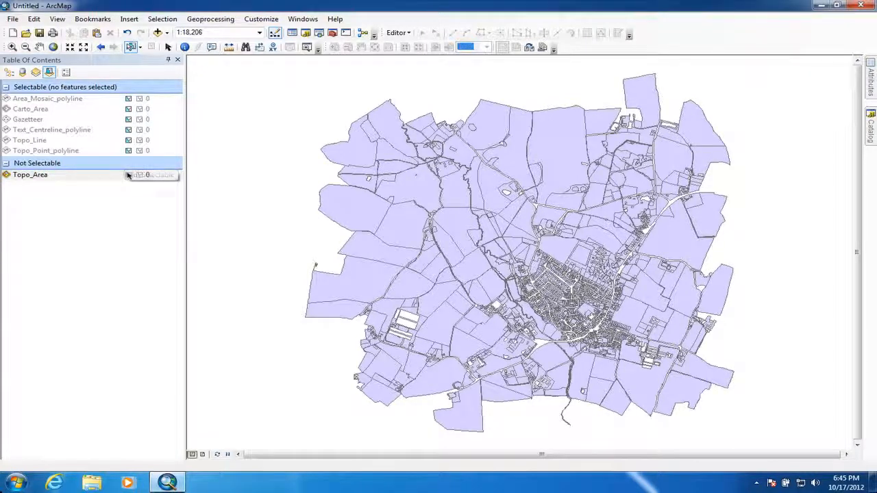
left_click(127, 175)
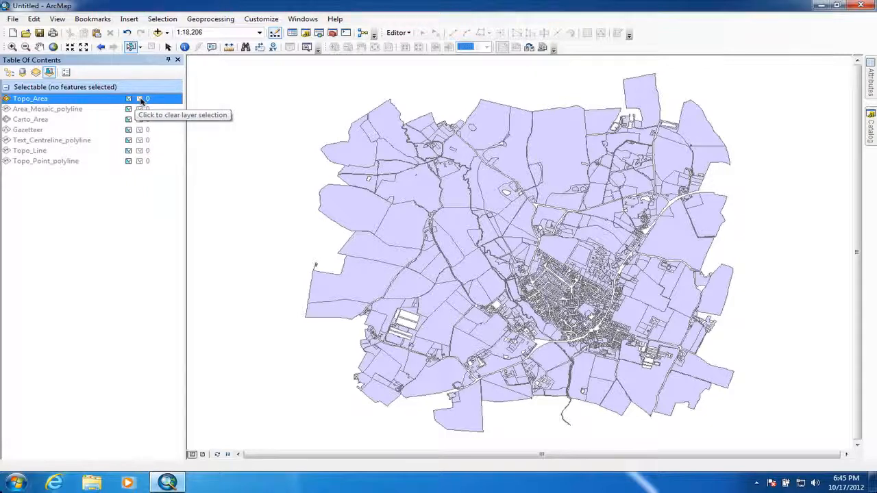
Step: Select the Topo_Area field west of the village and add the adjoining fields and scrub strips to its south and southwest
left_click(12, 47)
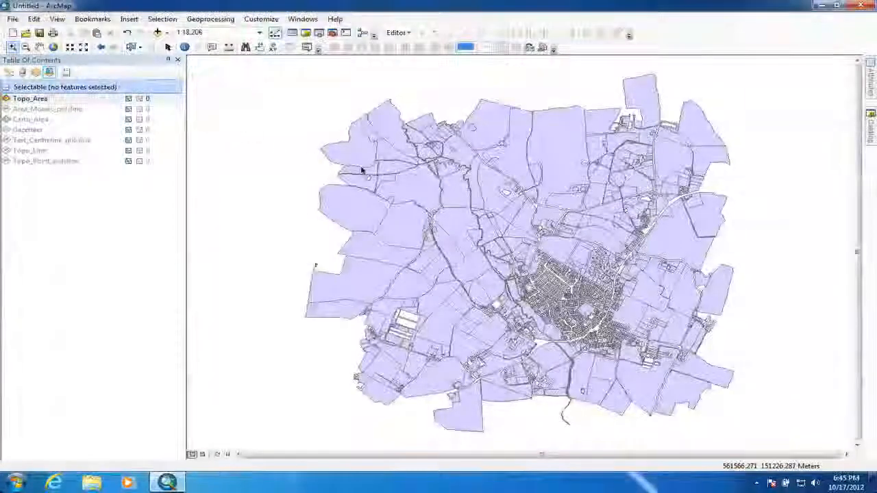
left_click_drag(362, 171, 614, 387)
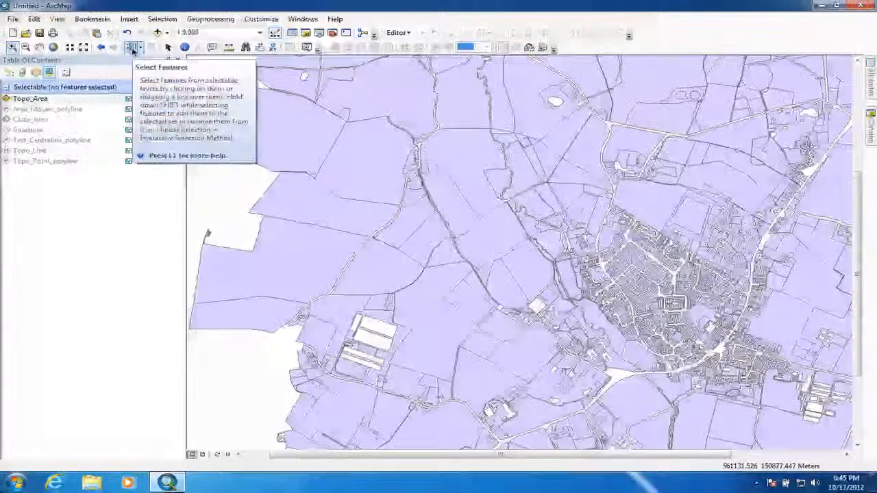
left_click(133, 48)
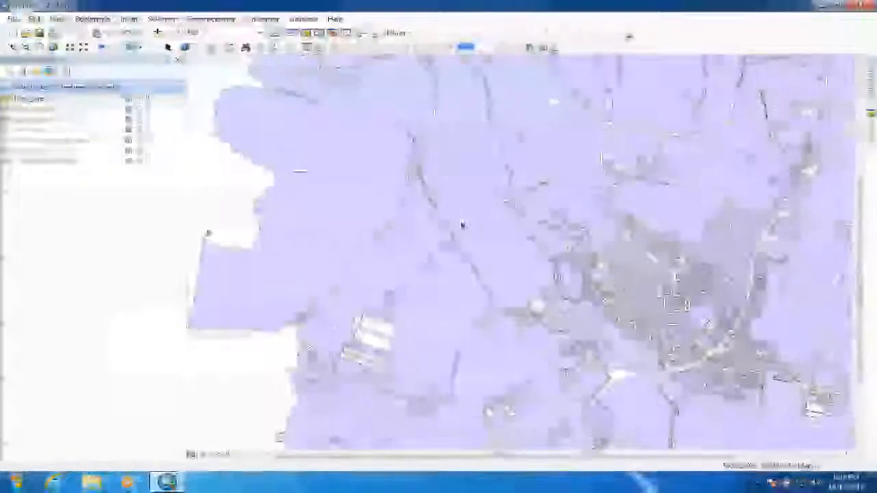
left_click(484, 237)
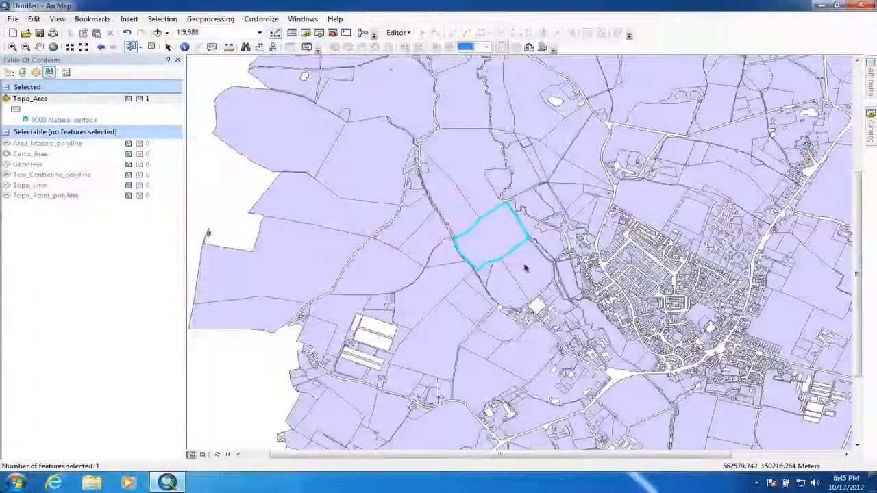
left_click(525, 269, "shift")
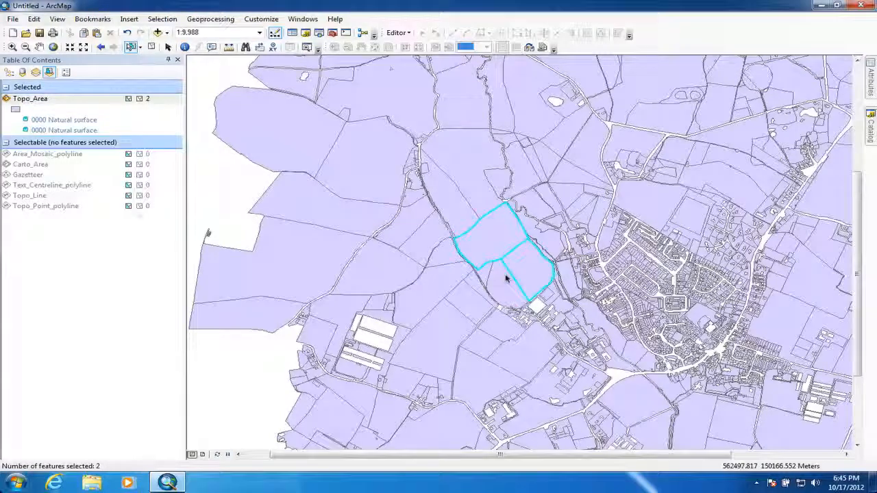
left_click(480, 286, "shift")
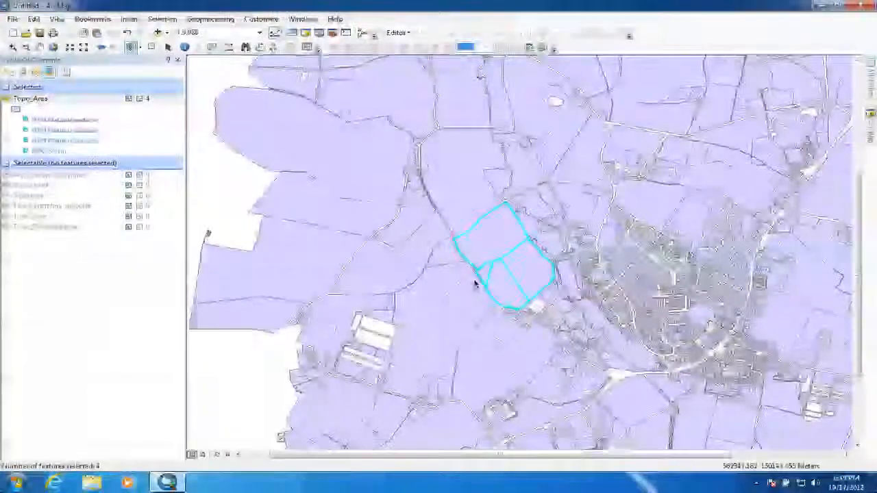
left_click(470, 296, "shift")
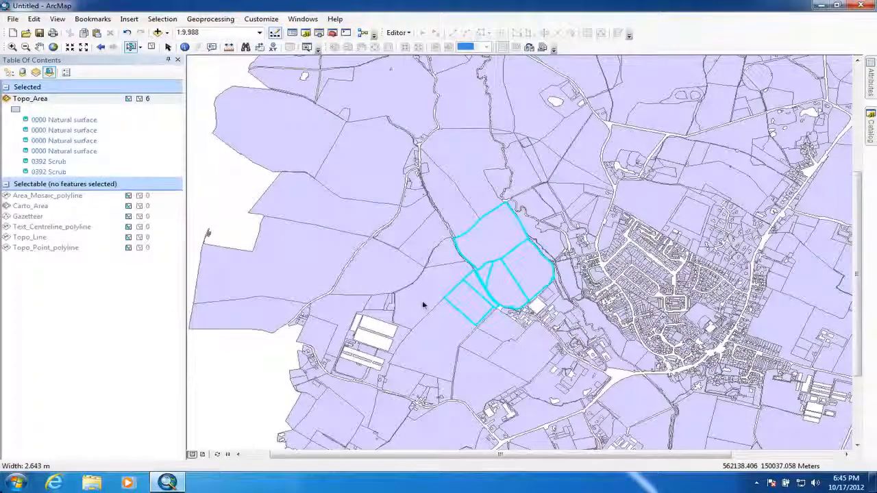
Step: Extend the selection with the large southwestern field, the adjoining western fields up to the road, and the two fields to the north
left_click(431, 311, "shift")
left_click(431, 305, "shift")
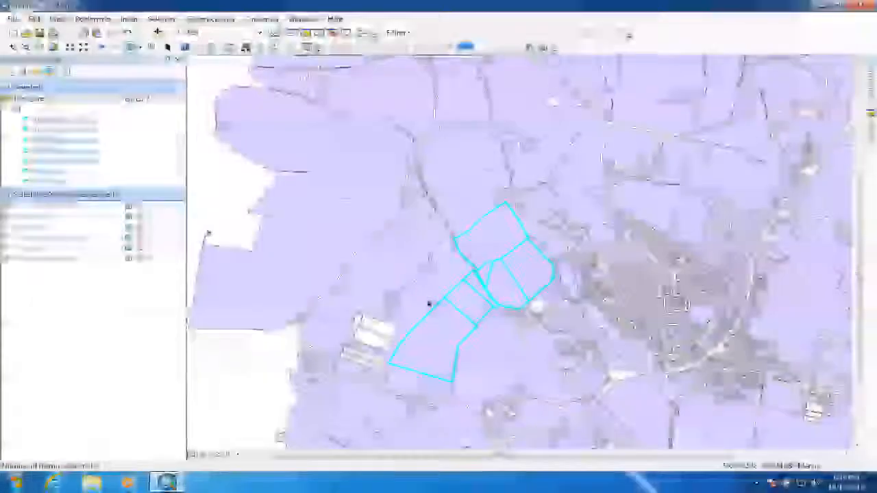
left_click(438, 263, "shift")
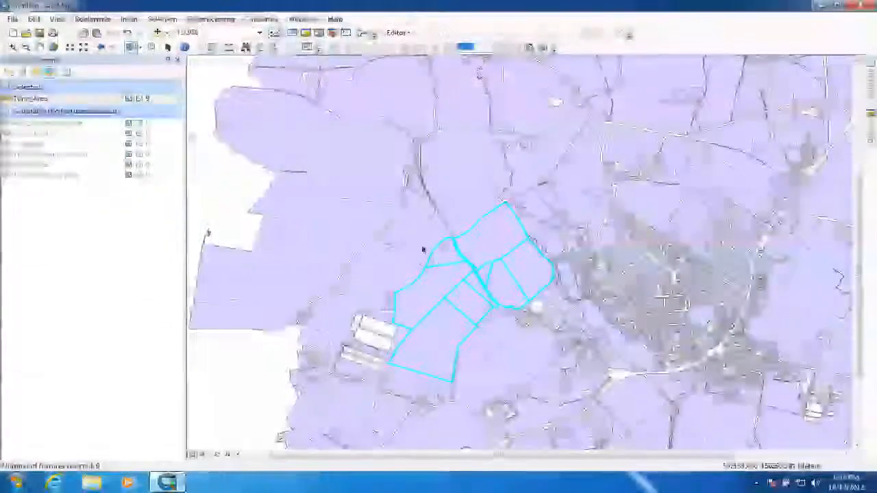
left_click(407, 232, "shift")
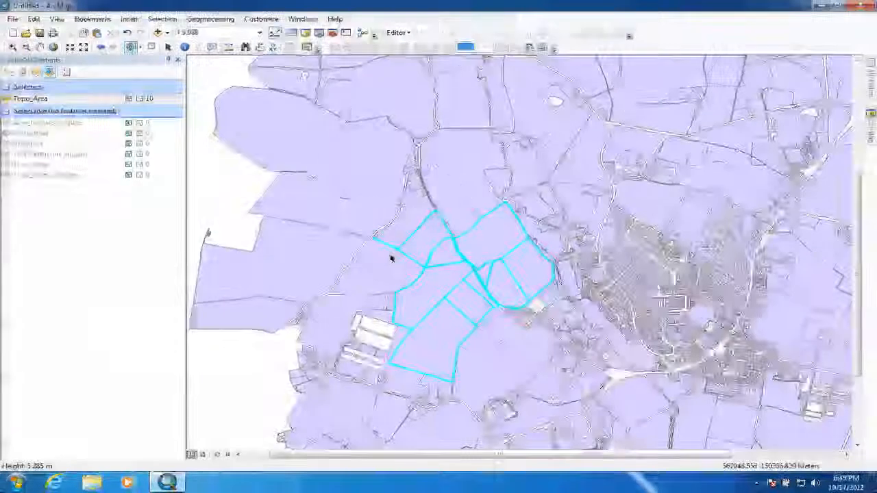
left_click(391, 256, "shift")
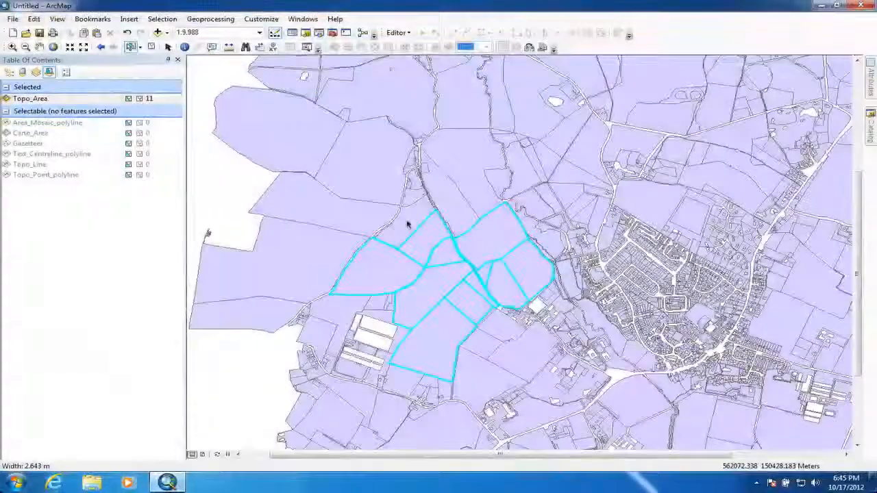
left_click(410, 221, "shift")
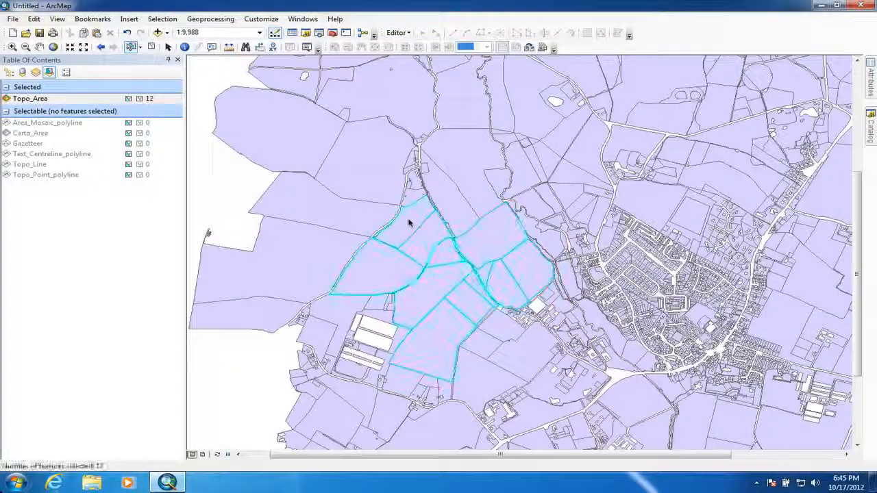
left_click(450, 217, "shift")
left_click(480, 185, "shift")
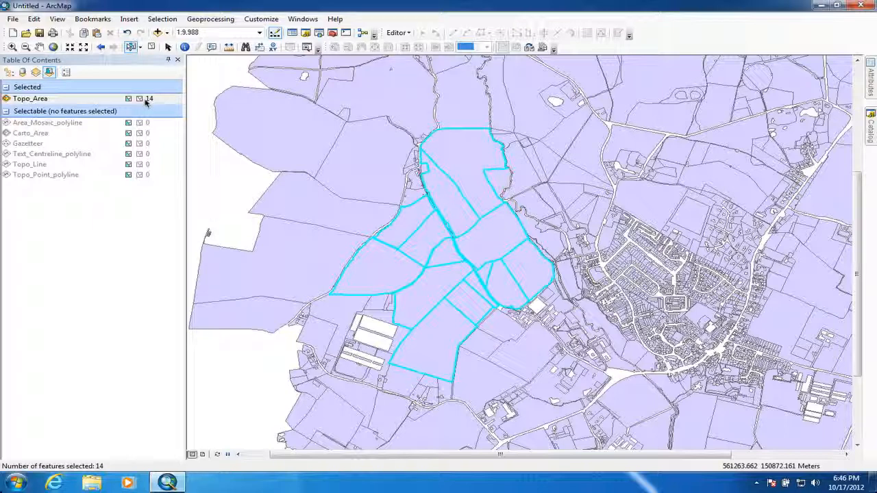
Step: List the layers by drawing order again and open the data export for the selected Topo_Area features
left_click(10, 76)
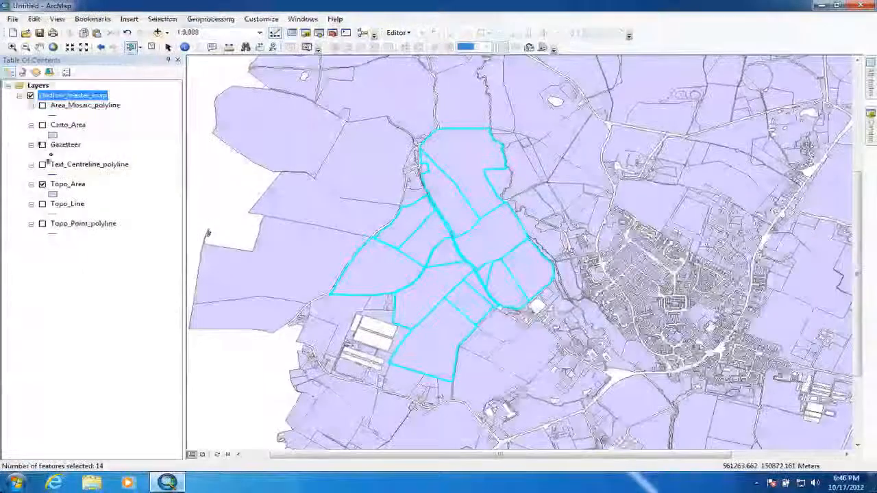
right_click(67, 185)
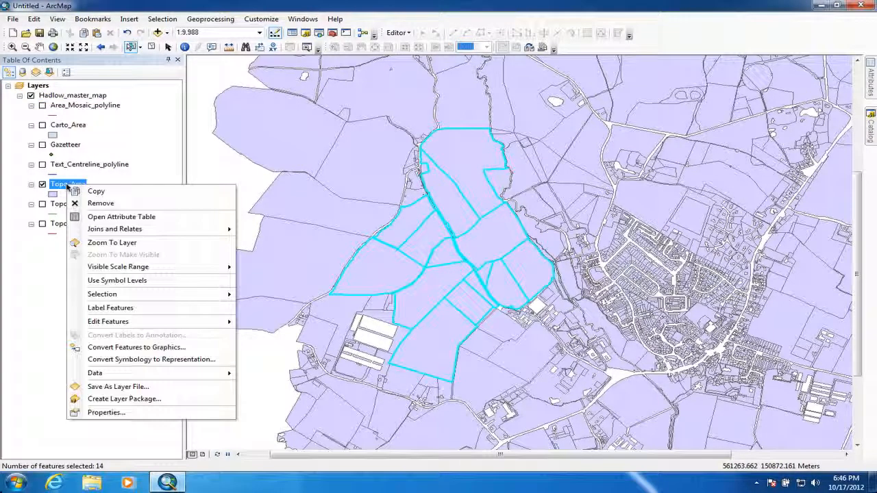
mouse_move(219, 373)
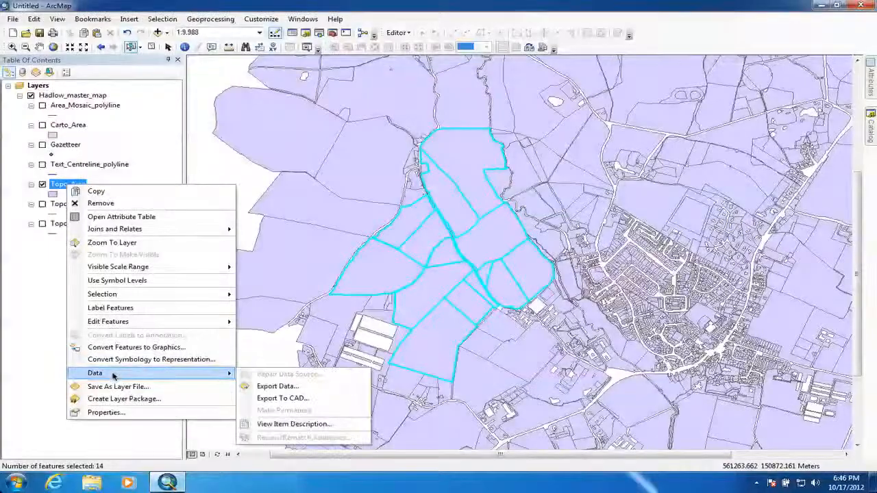
left_click(298, 388)
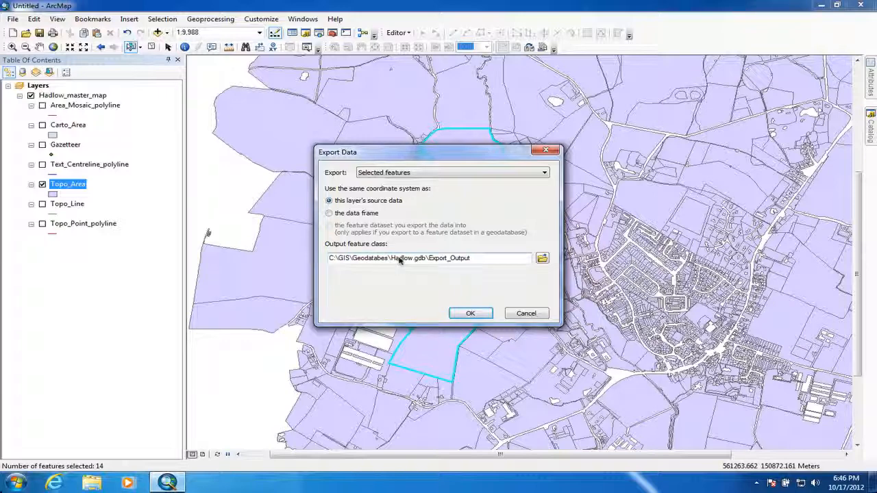
Step: Export the selected features to Hadlow.gdb as the feature class hadlow_fields1 and add it to the map as a layer
left_click(542, 258)
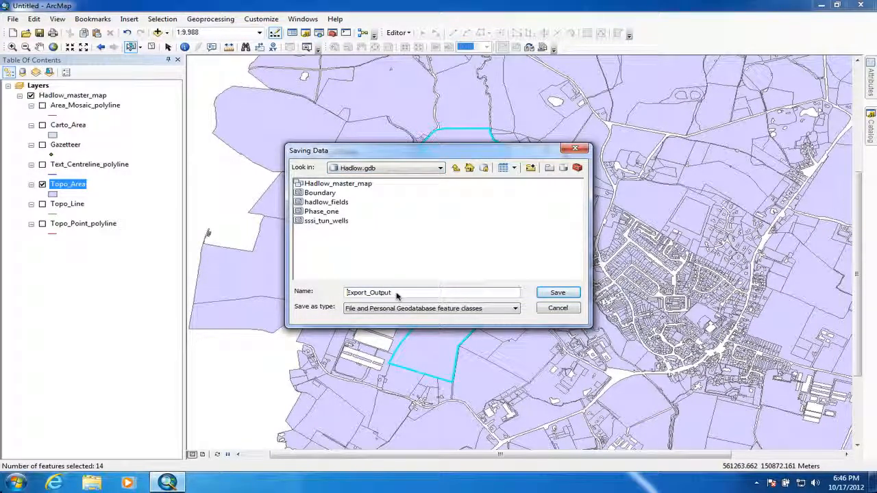
left_click_drag(401, 295, 336, 294)
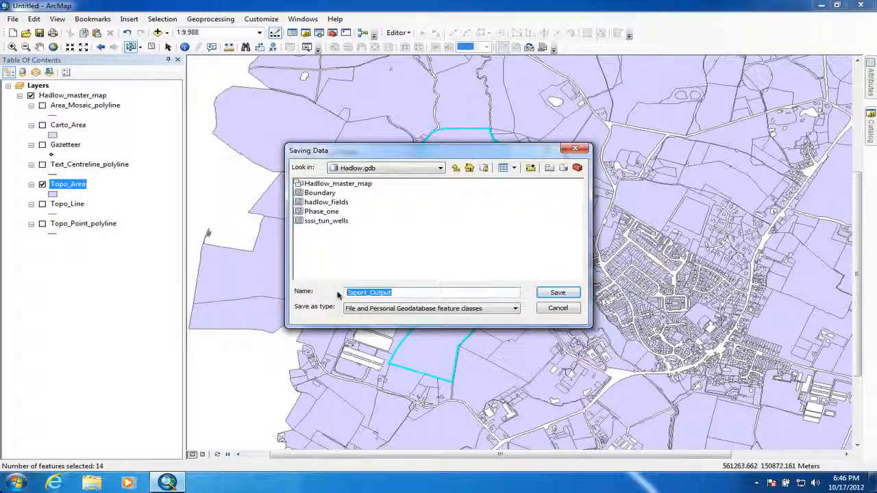
type("hadlow")
type("_fields1")
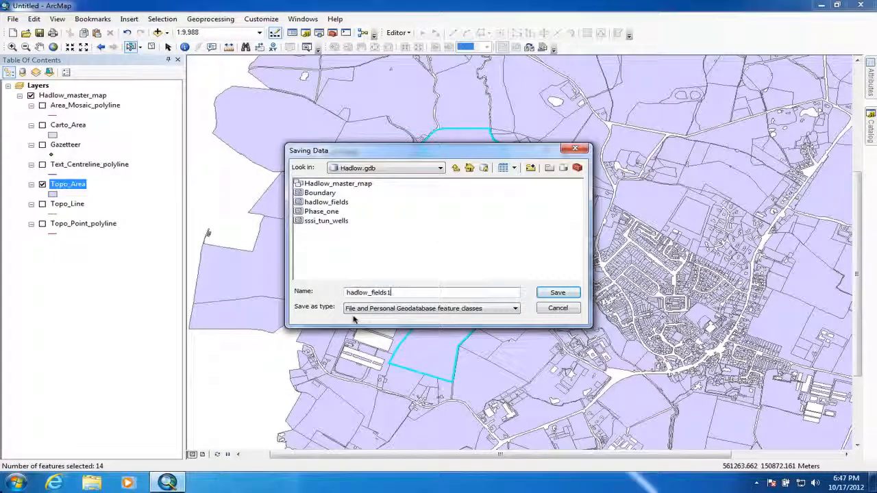
left_click(356, 311)
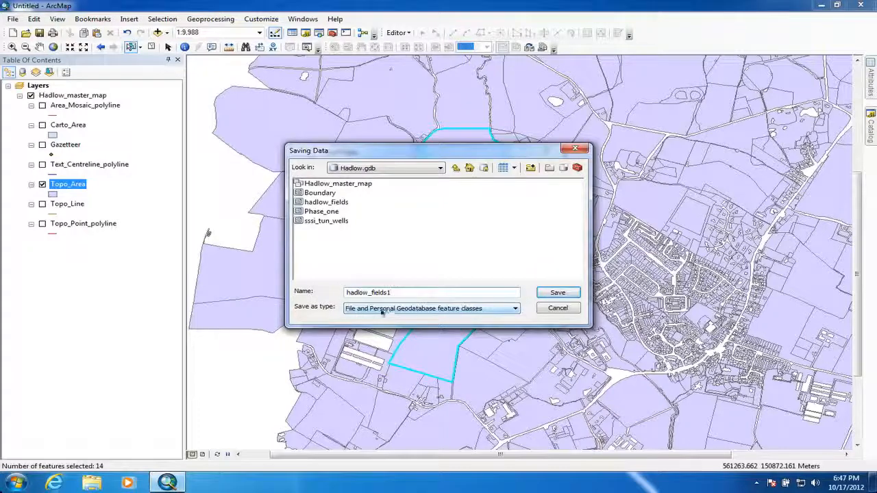
left_click(363, 309)
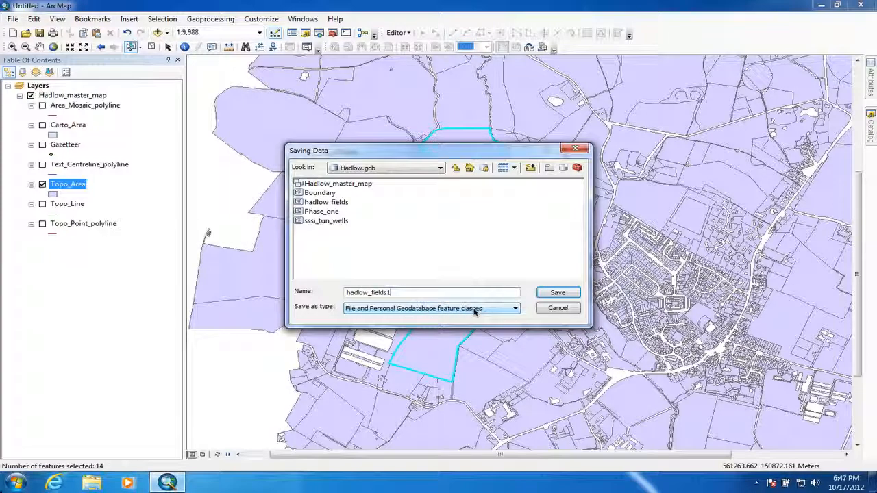
left_click(556, 295)
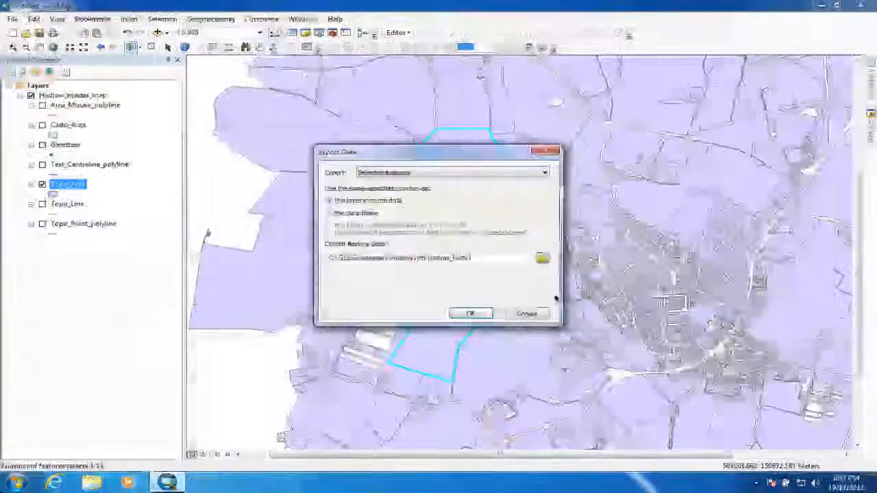
left_click(471, 313)
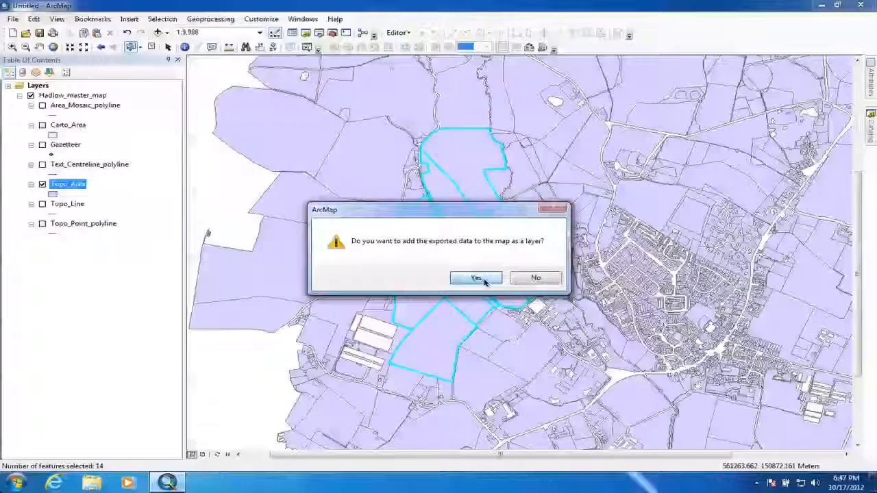
left_click(477, 279)
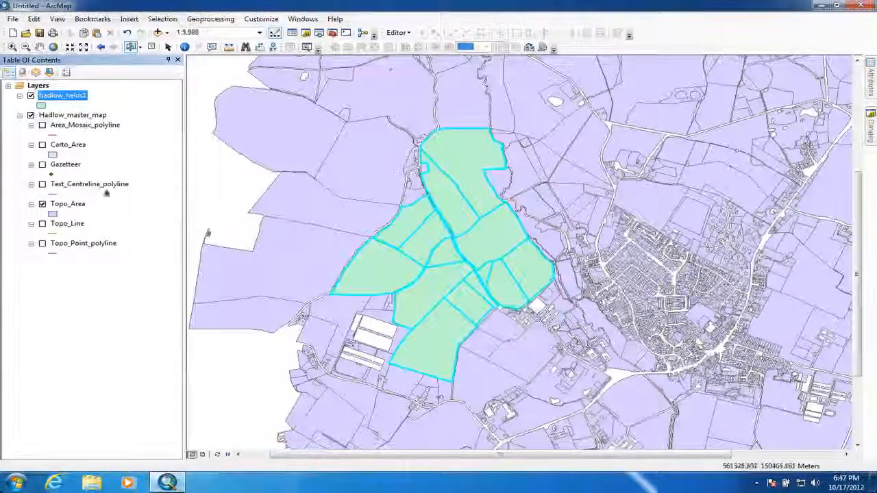
Step: Hide and collapse the Hadlow_master_map group layer, leaving hadlow_fields1 displayed
left_click(80, 115)
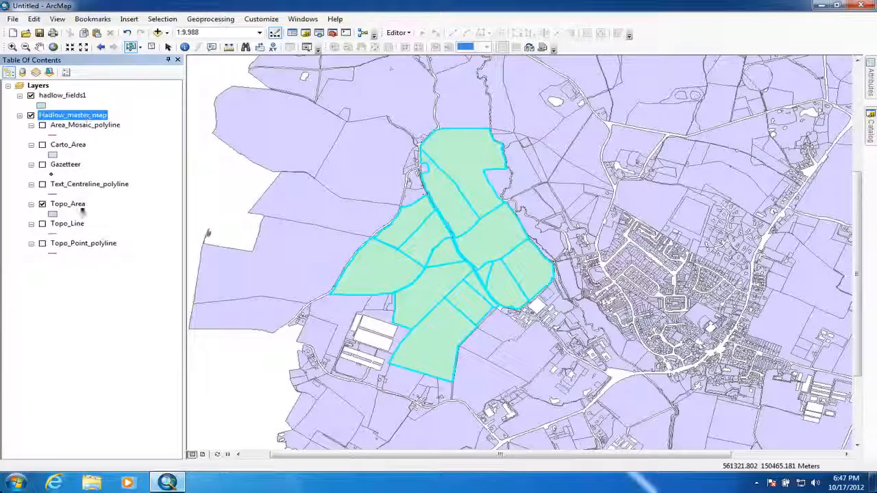
left_click(73, 244)
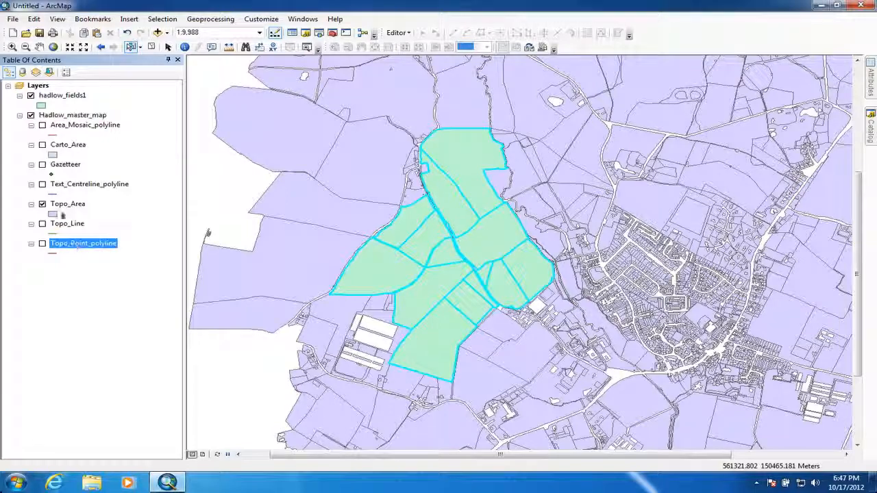
left_click(31, 115)
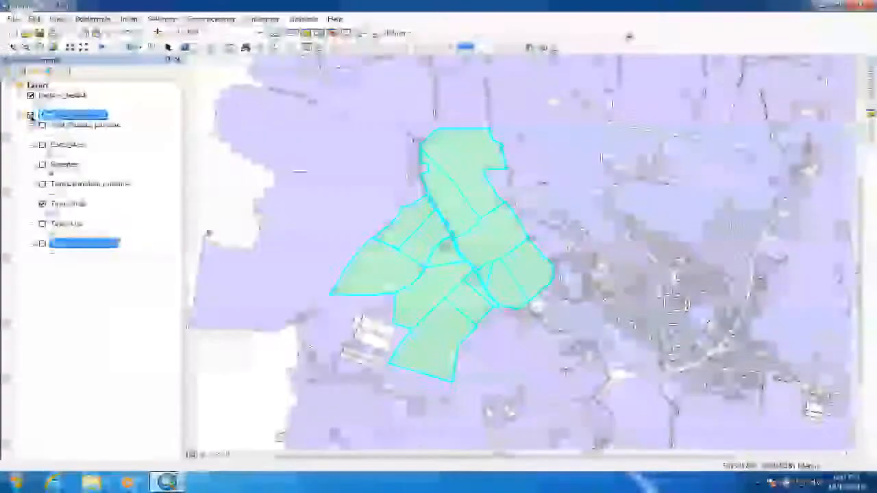
left_click(20, 115)
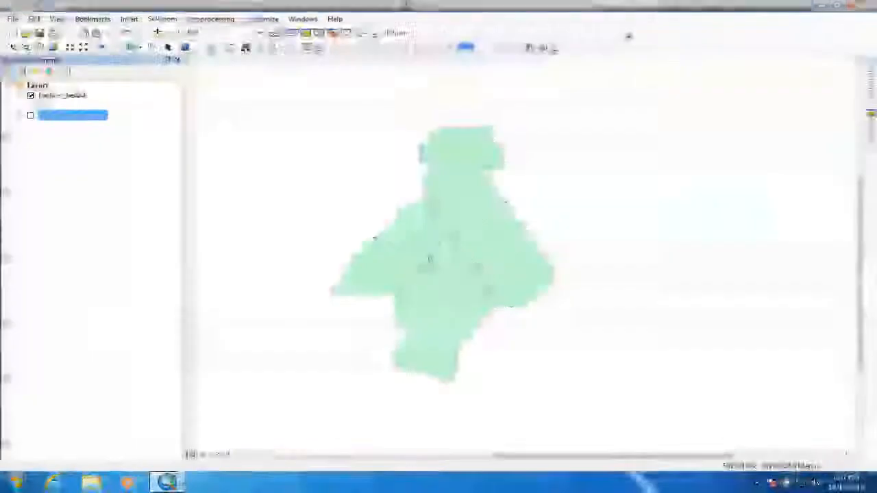
left_click(432, 5)
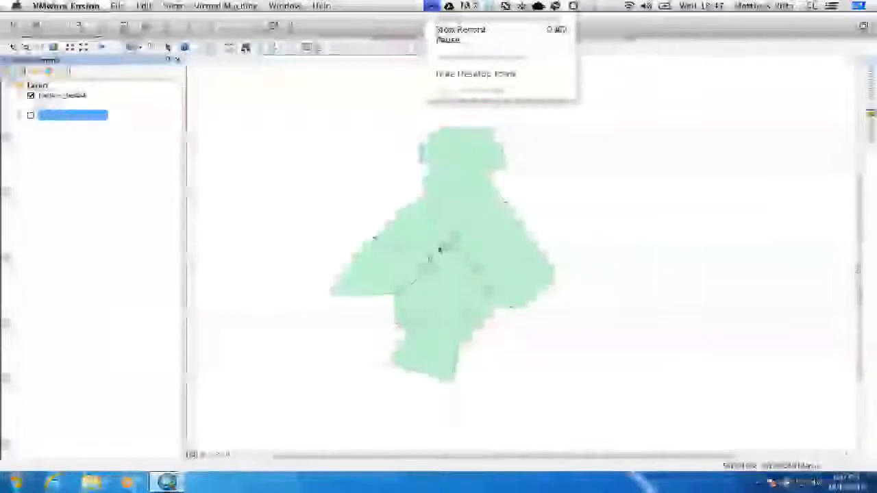